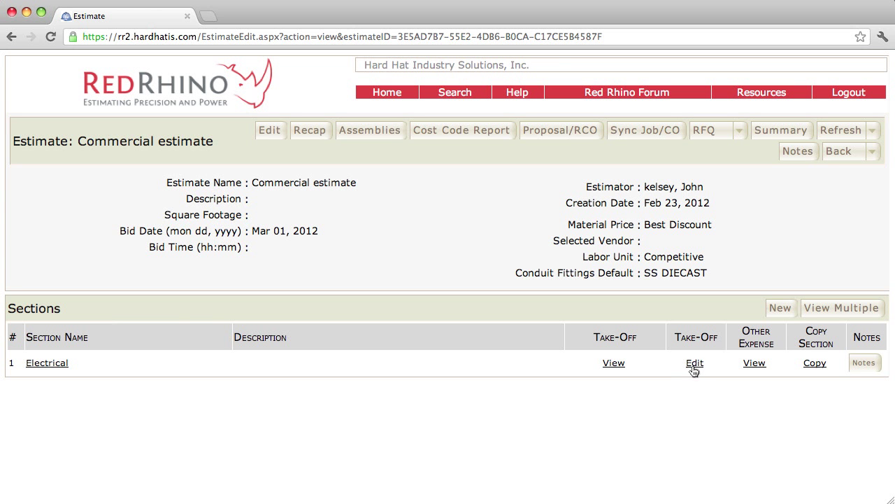
Step: Open the Electrical section's take-off for editing and list the 416 - Strut/Rod/Fittings products from the 7000 - Electrical - Material/Labor catalog
left_click(694, 365)
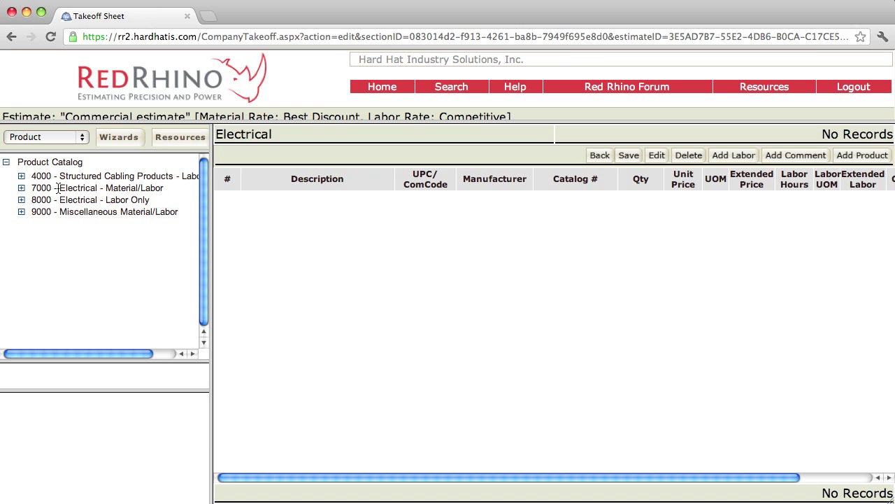
left_click(22, 188)
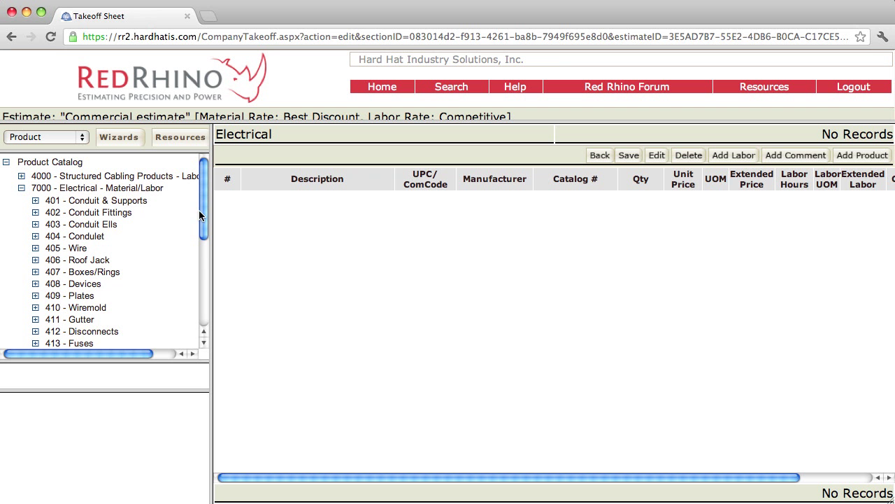
left_click_drag(202, 215, 202, 274)
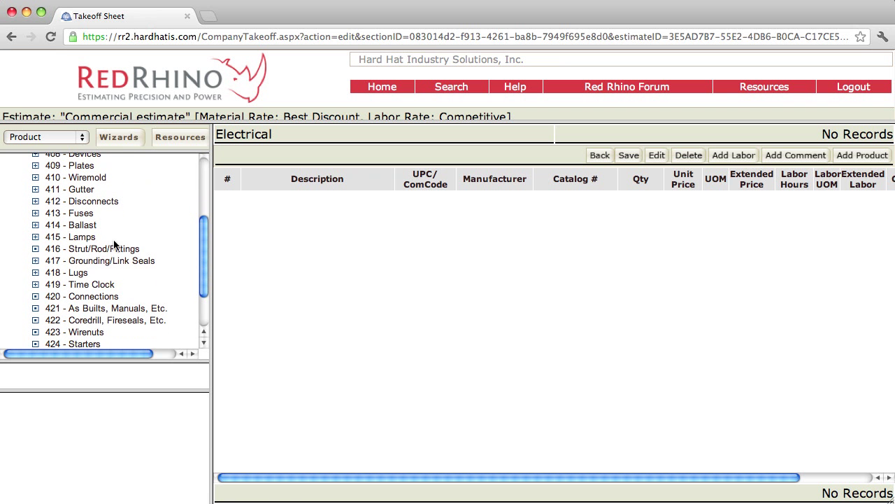
left_click(91, 249)
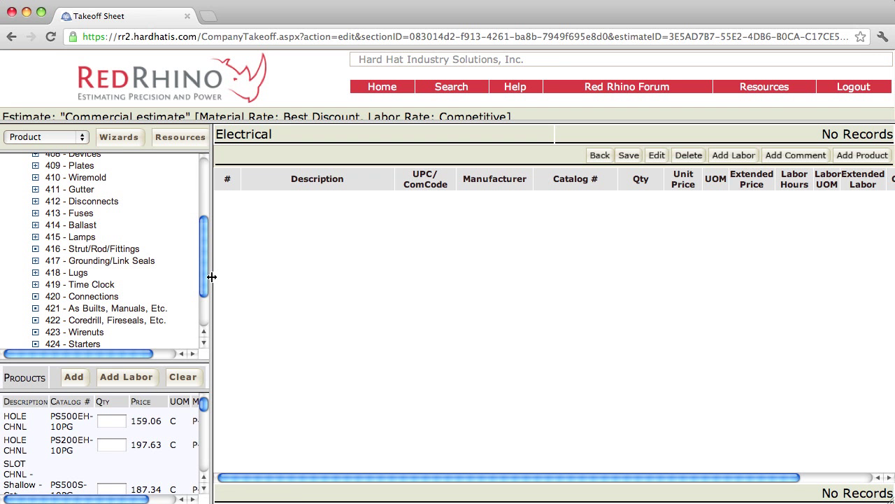
left_click_drag(212, 276, 507, 306)
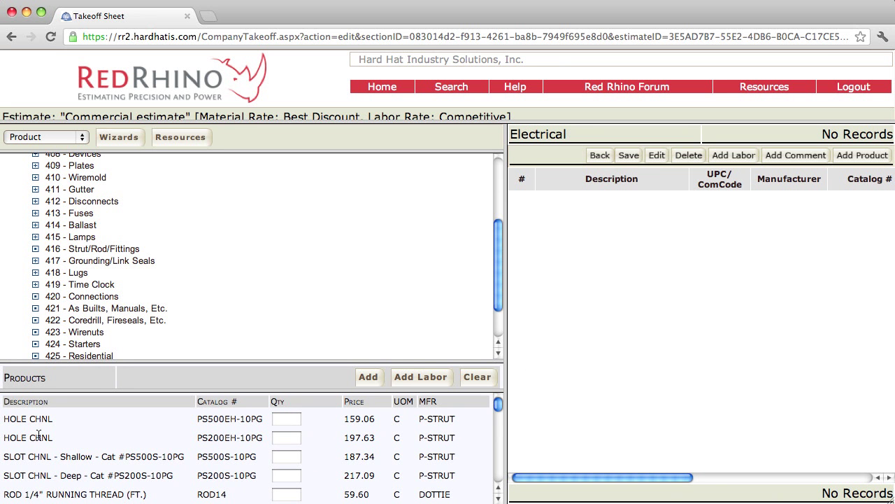
Step: Add 50 HOLE CHNL (PS200EH-10PG) and 40 ROD 3/8 (ROD38) to the Electrical take-off and save it
left_click(293, 439)
type("50")
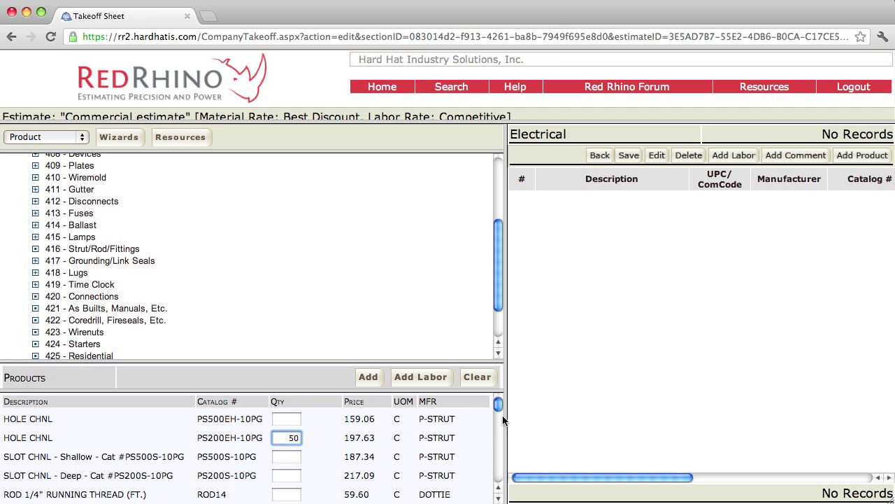
left_click_drag(498, 405, 498, 419)
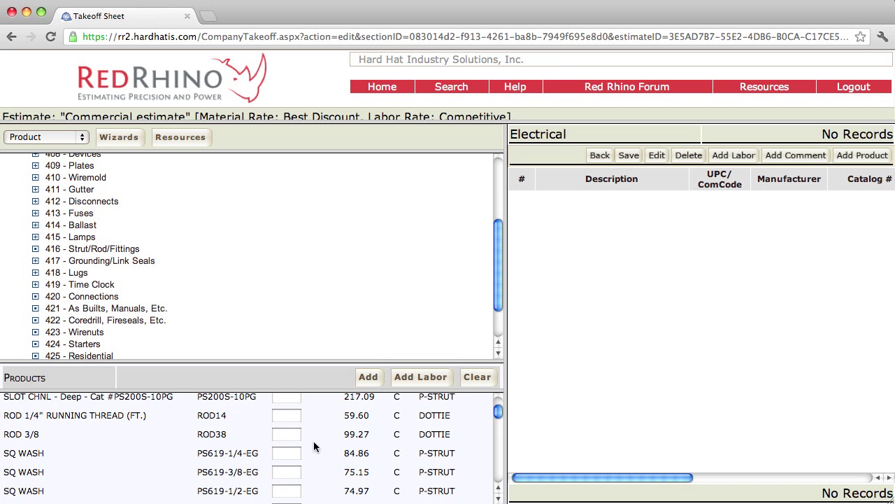
left_click(292, 434)
type("40")
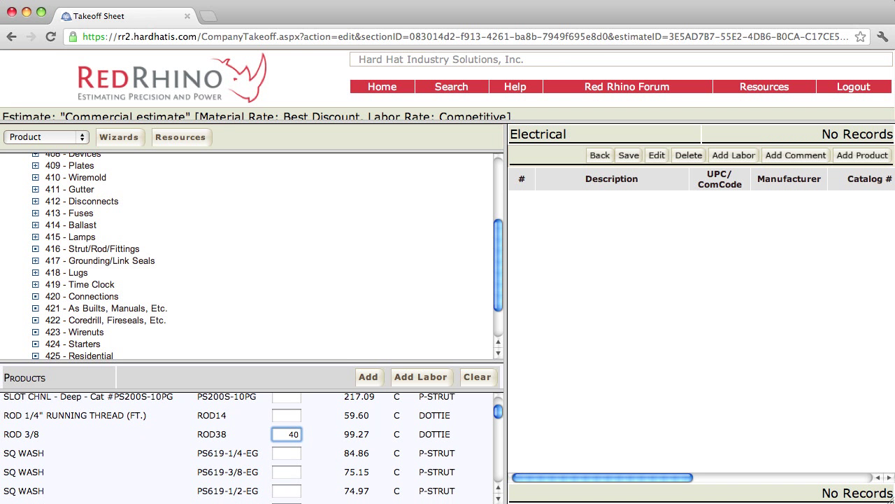
left_click(368, 383)
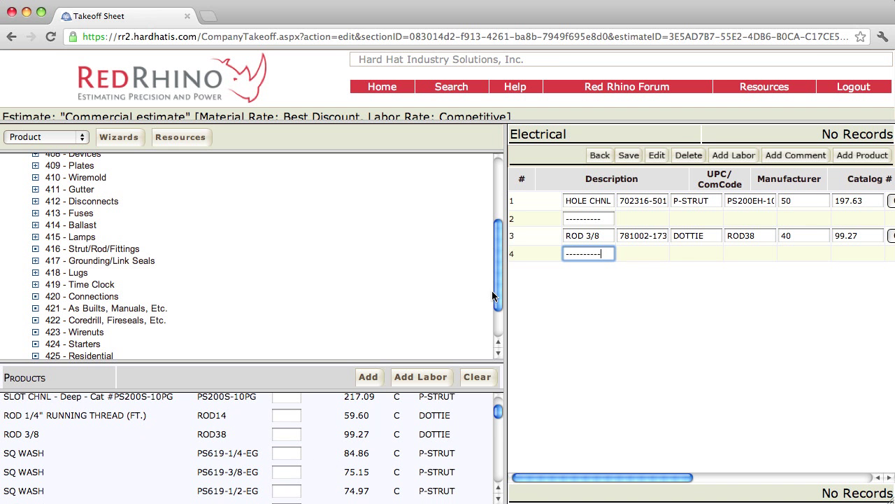
left_click_drag(507, 291, 134, 231)
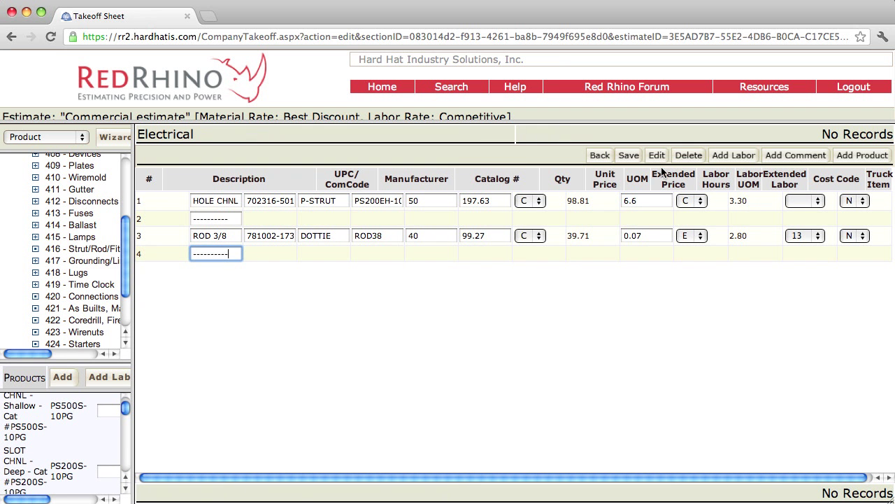
left_click(629, 155)
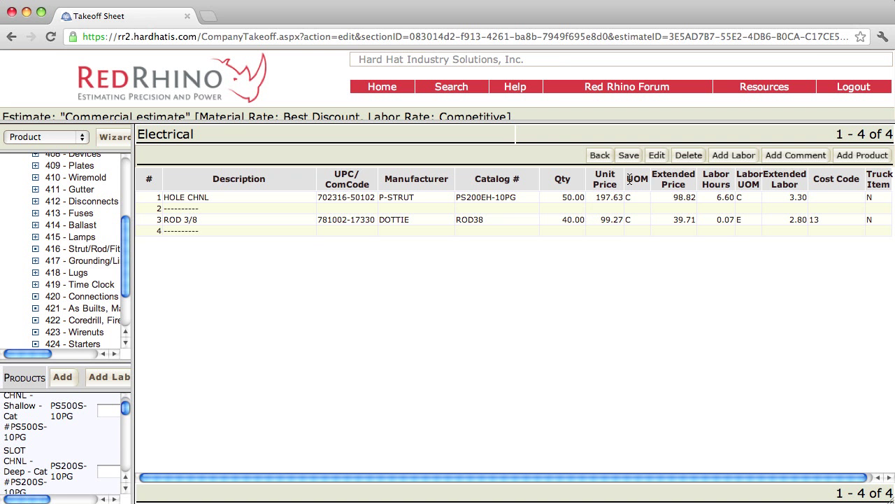
left_click_drag(629, 180, 644, 179)
left_click(640, 180)
Step: List the products of 4041 - Condulets, found under 404 - Condulet in the product catalog
left_click_drag(130, 228, 354, 243)
scroll(340, 274, "down", 2)
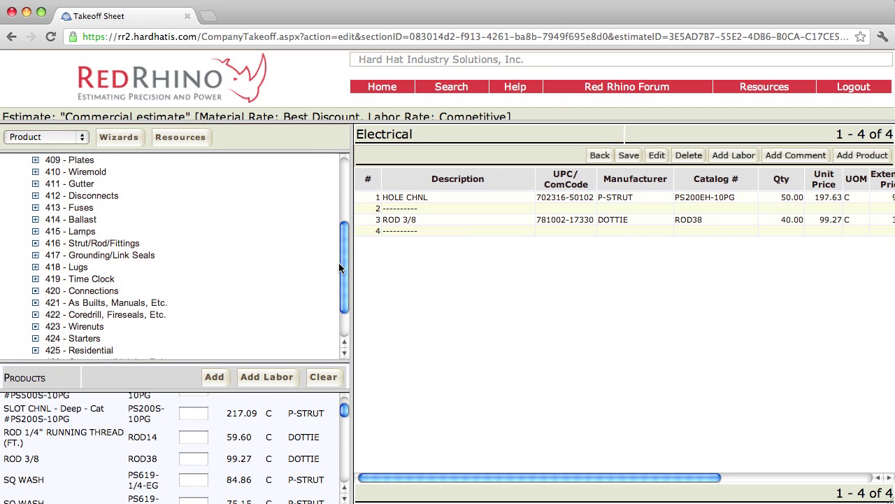
scroll(339, 283, "down", 1)
scroll(339, 286, "up", 7)
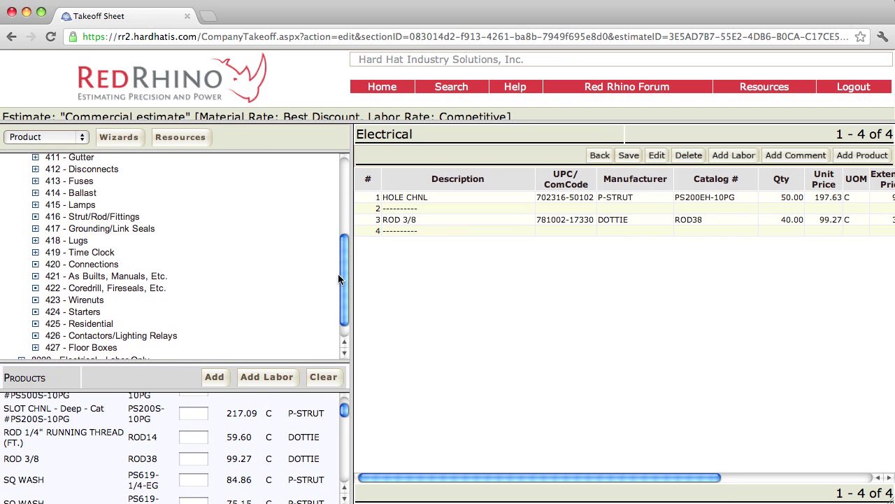
scroll(338, 222, "up", 2)
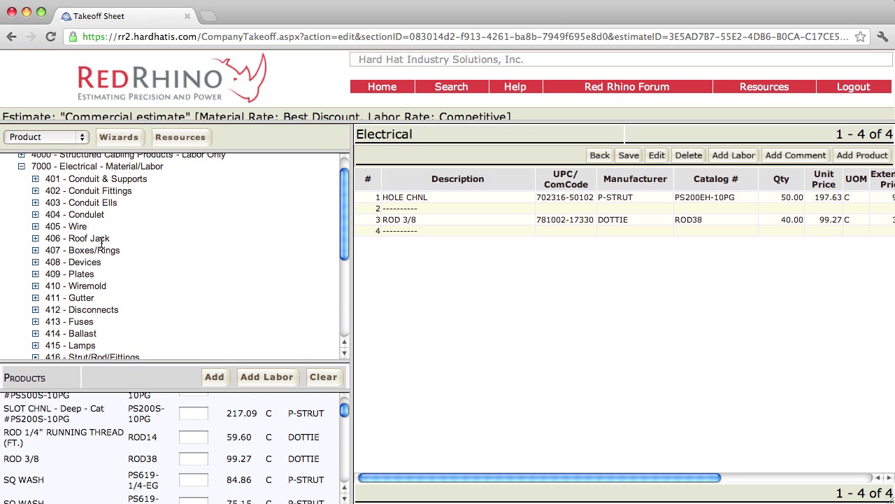
left_click(35, 215)
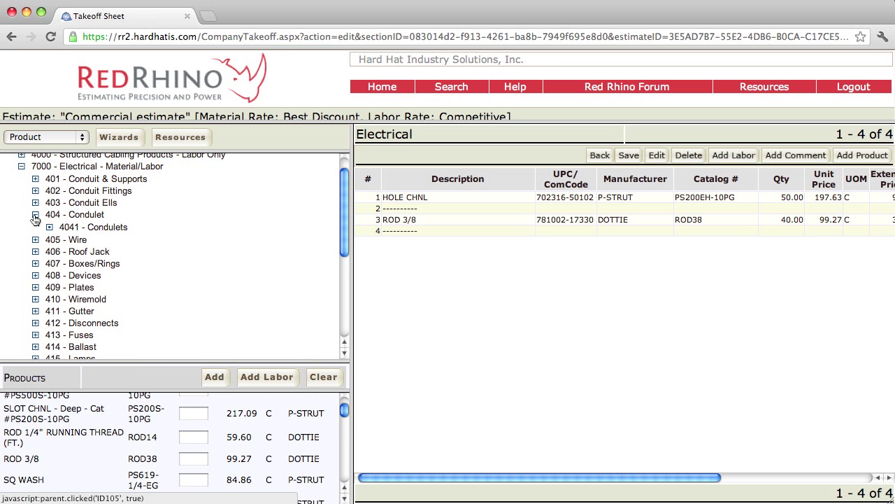
left_click(83, 231)
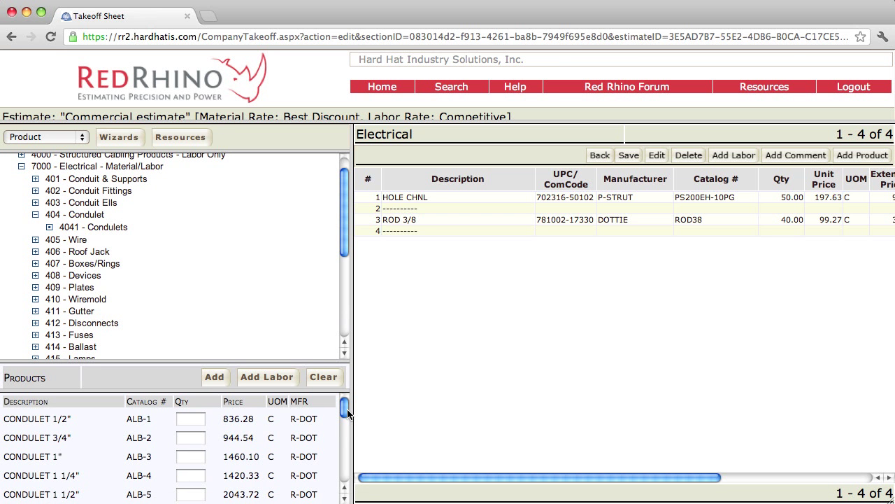
Step: Add one CONDULET 1" (ALB-3) and one 1-IN ALUM COND BODY CVR (SCV-3) to the take-off and save it
left_click_drag(348, 414, 347, 417)
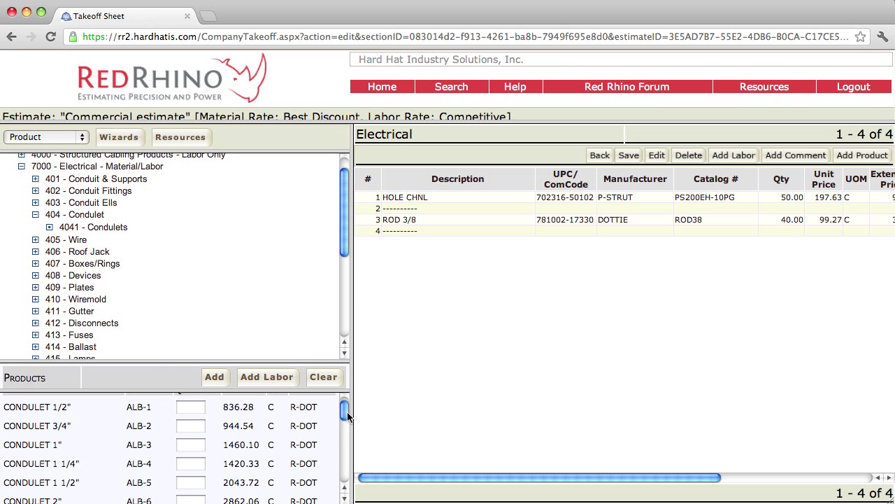
left_click(192, 445)
left_click_drag(345, 418, 338, 458)
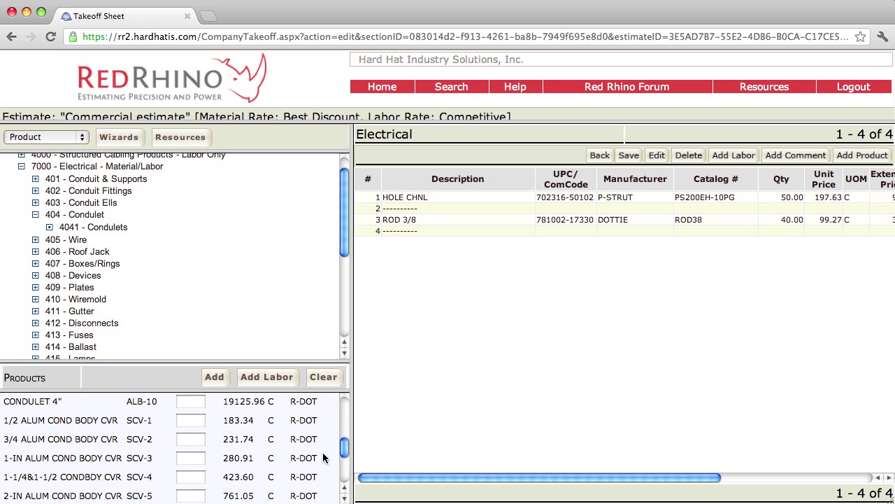
left_click(198, 459)
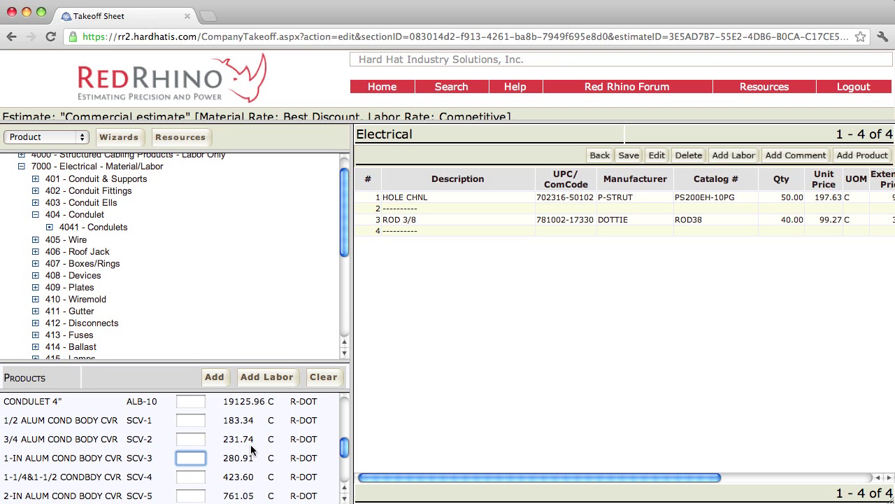
type("1")
left_click(206, 378)
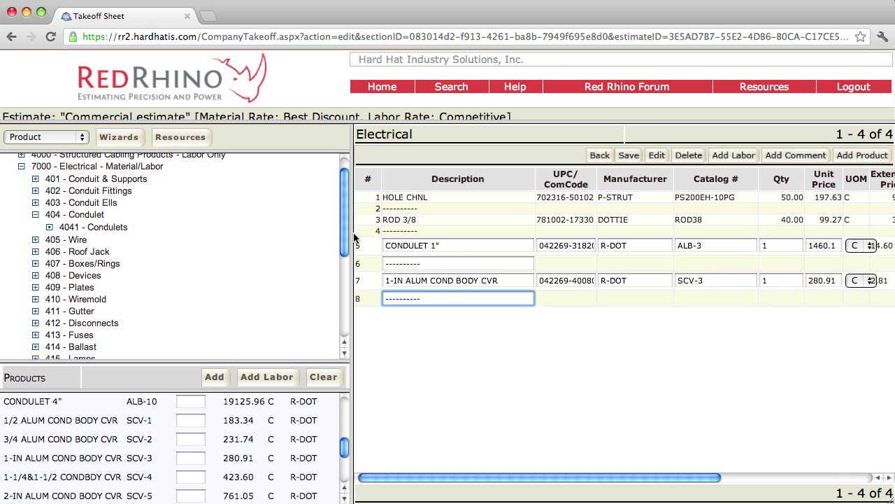
left_click_drag(351, 234, 187, 222)
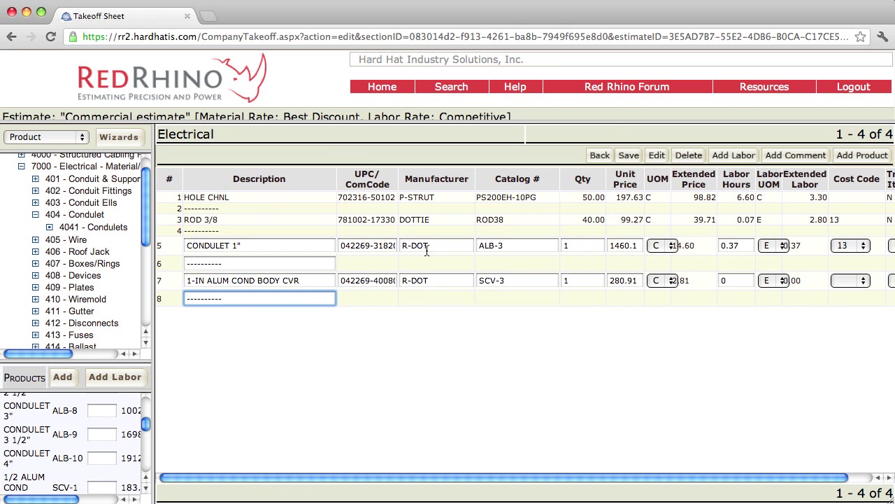
left_click(628, 155)
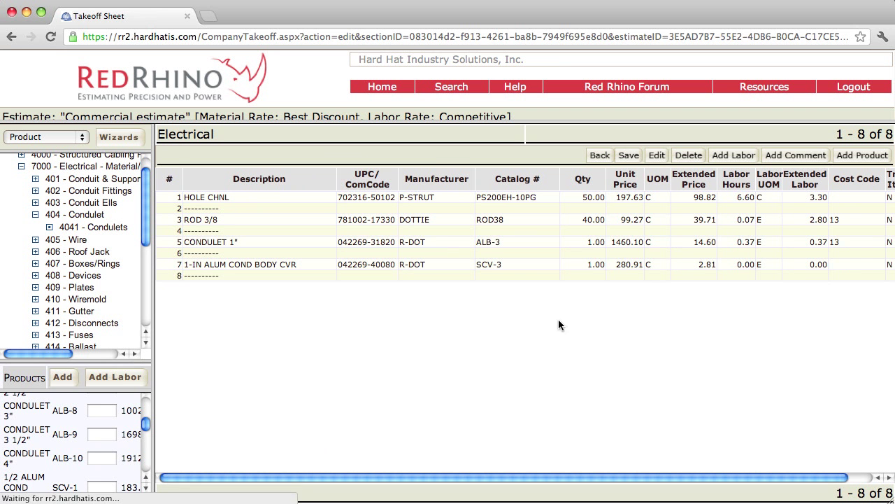